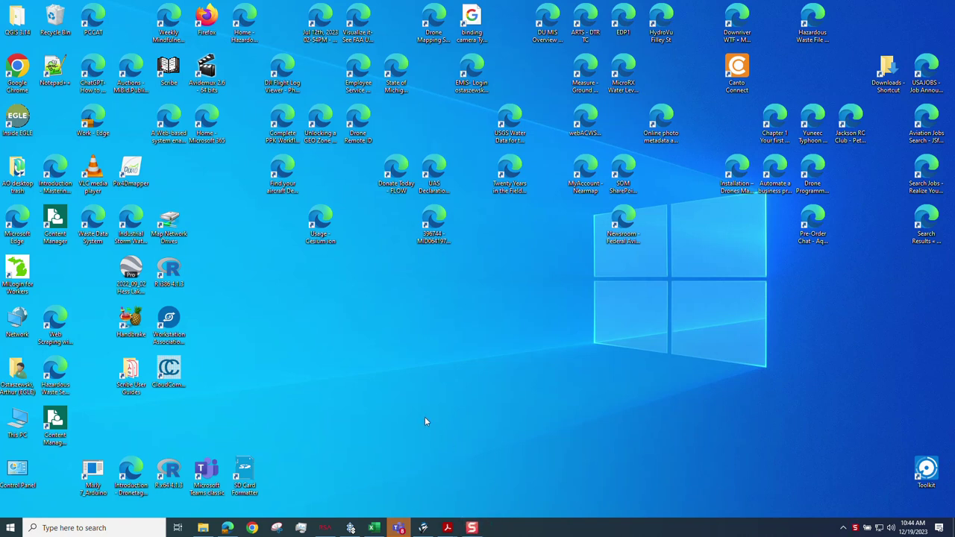
# - Google 'mienviro' in Chrome and open Michigan EGLE's MiEnviro Portal information page
pyautogui.click(254, 528)
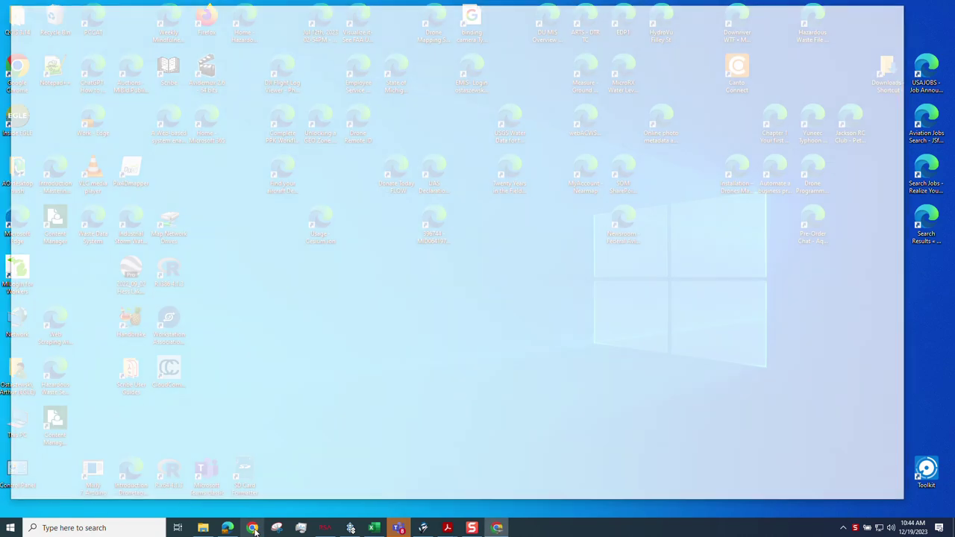
pyautogui.click(387, 207)
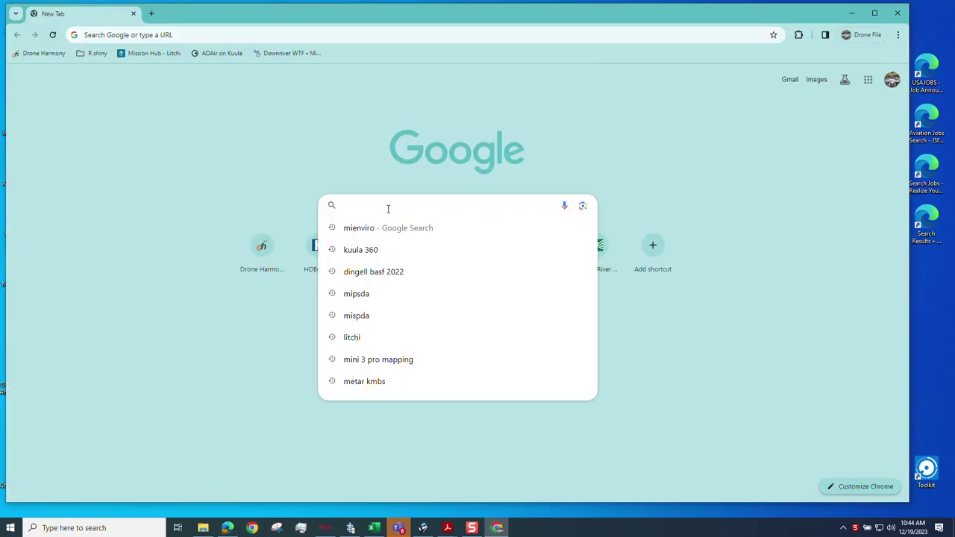
pyautogui.write('mien')
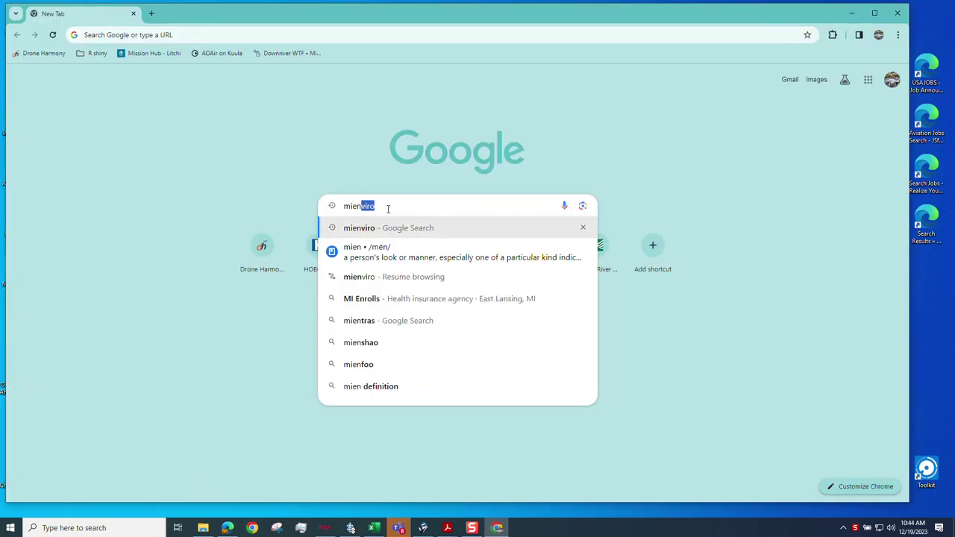
pyautogui.write('viro')
pyautogui.press('Return')
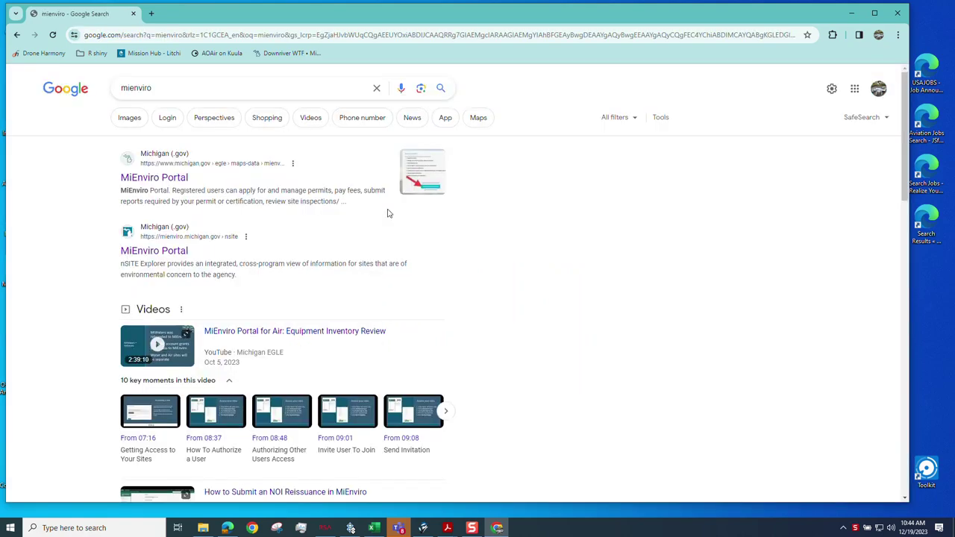
pyautogui.click(157, 179)
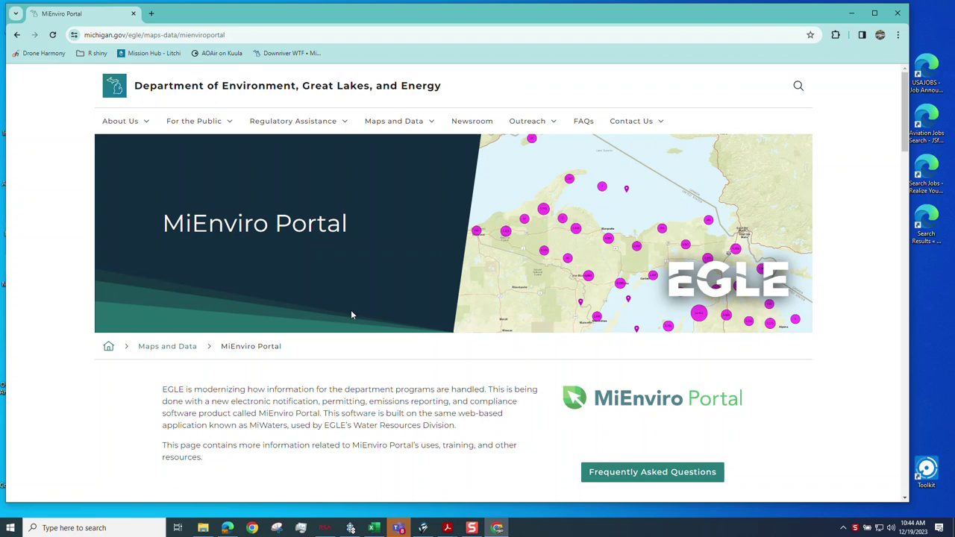
# - Launch the interactive map and open the Site Map Explorer showing 409,421 sites
pyautogui.scroll(-1, 352, 323)
pyautogui.scroll(-1, 352, 324)
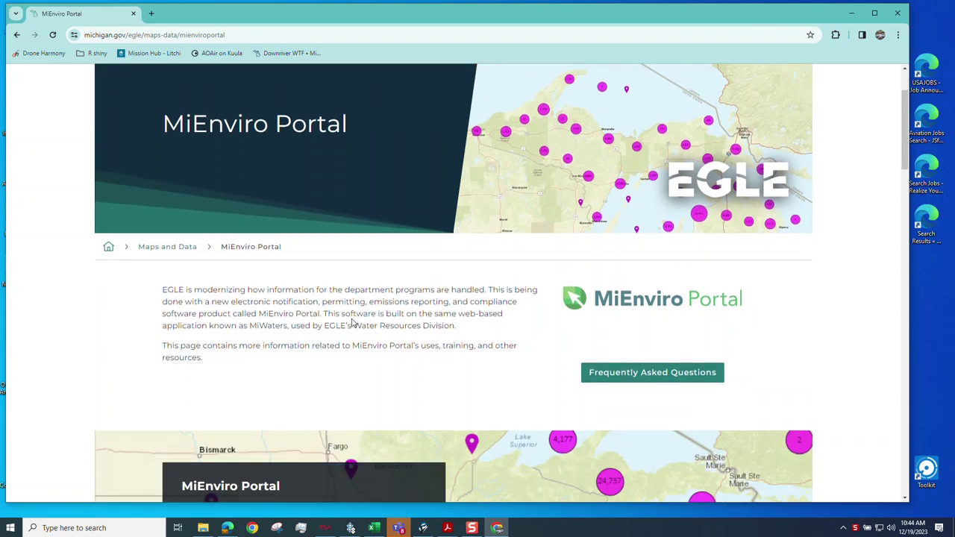
pyautogui.scroll(-2, 352, 323)
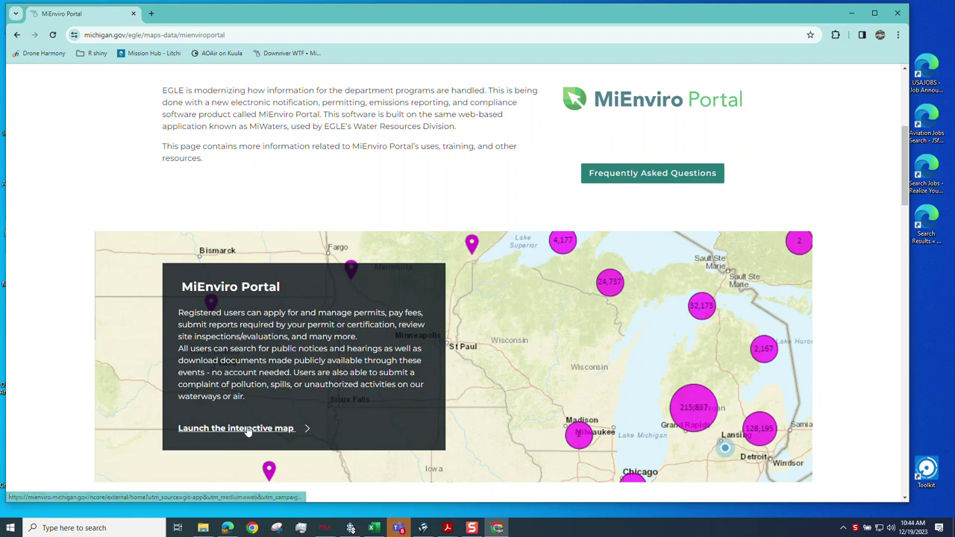
pyautogui.scroll(-1, 248, 431)
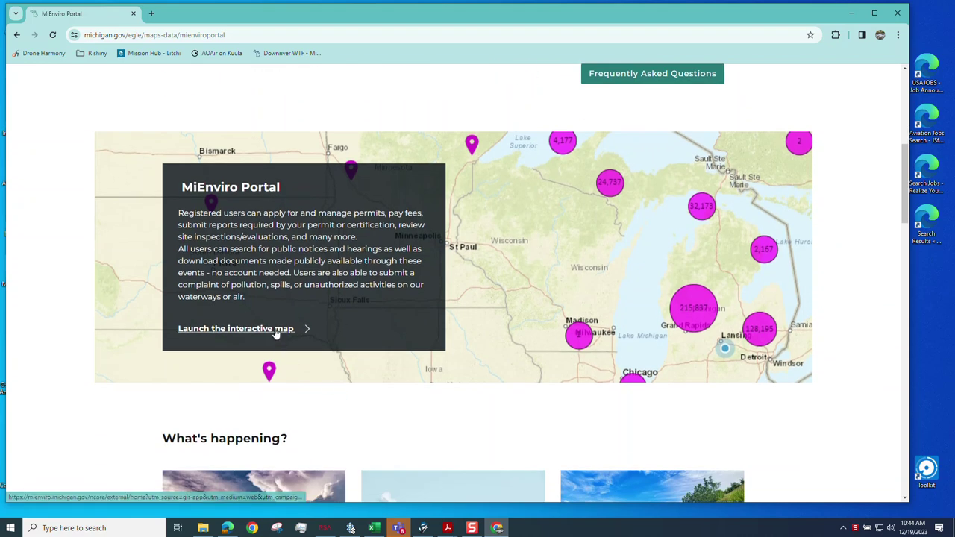
pyautogui.click(275, 333)
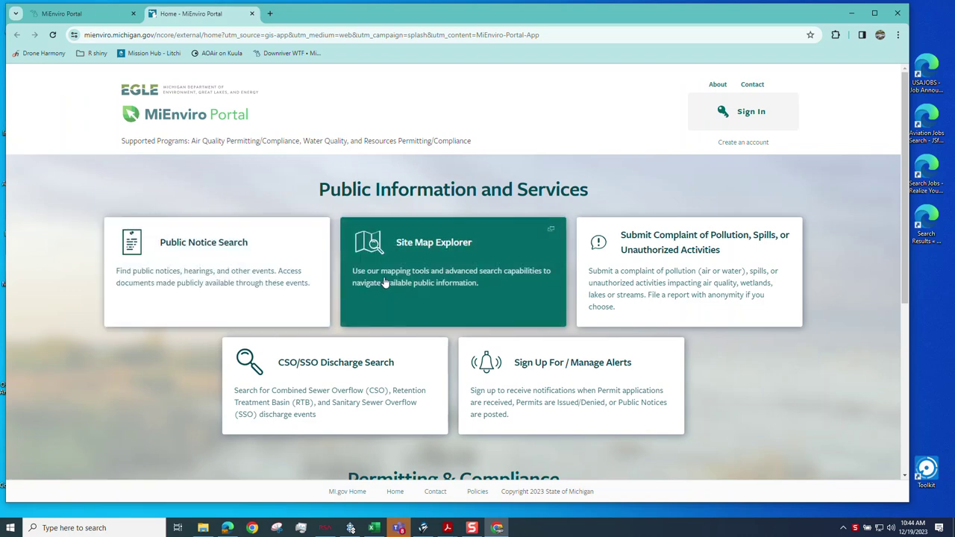
pyautogui.click(435, 249)
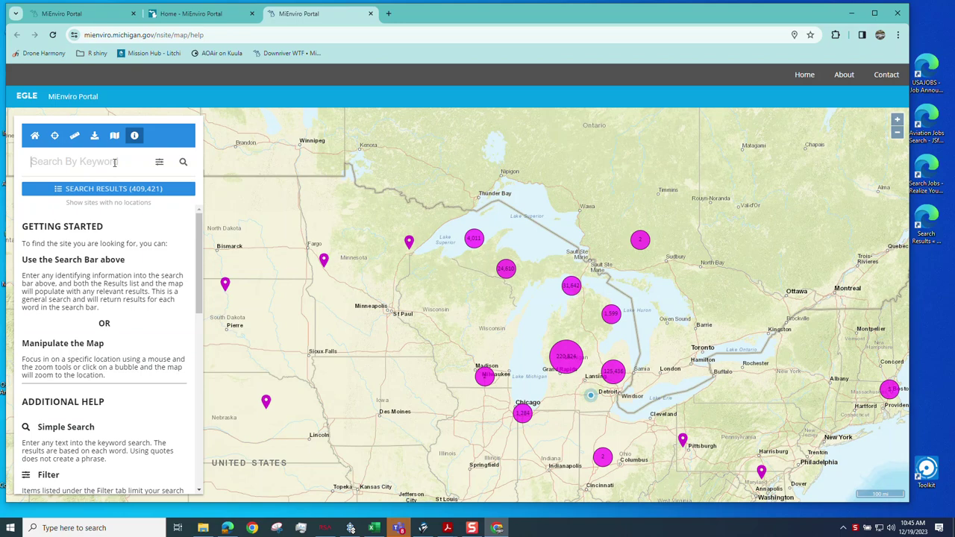
# - Search sites by keyword 'Downriver wtf', fixing the typo, to list 44 matching sites
pyautogui.click(114, 162)
pyautogui.write('Down')
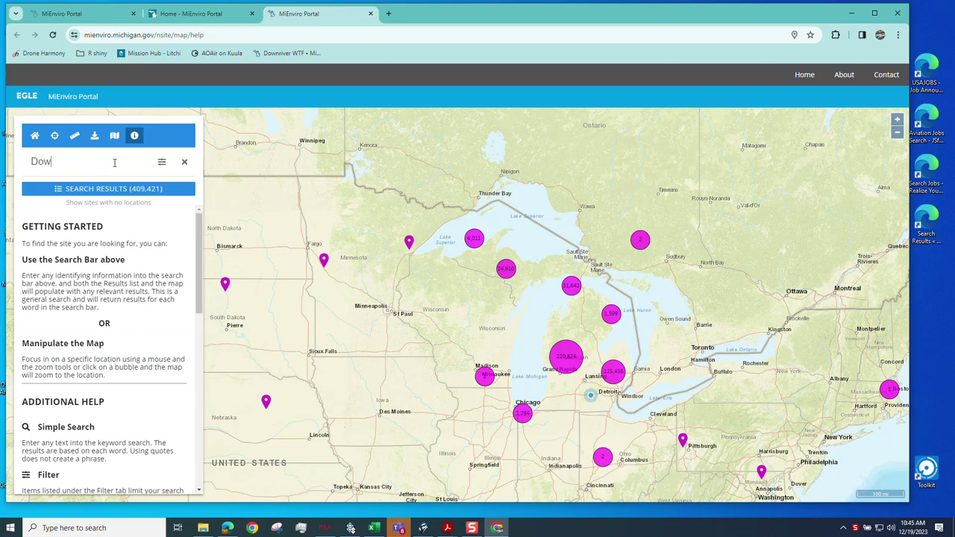
pyautogui.write('river')
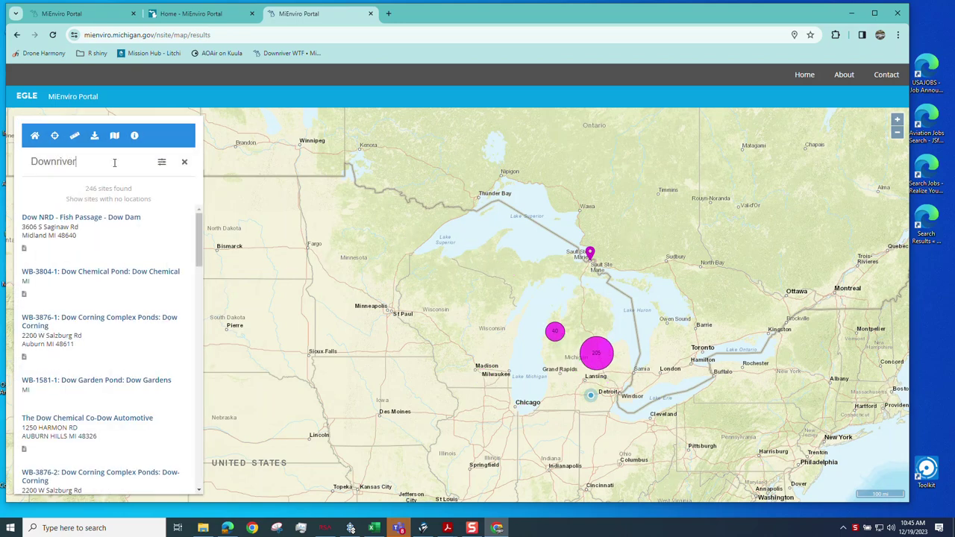
pyautogui.write(' wt')
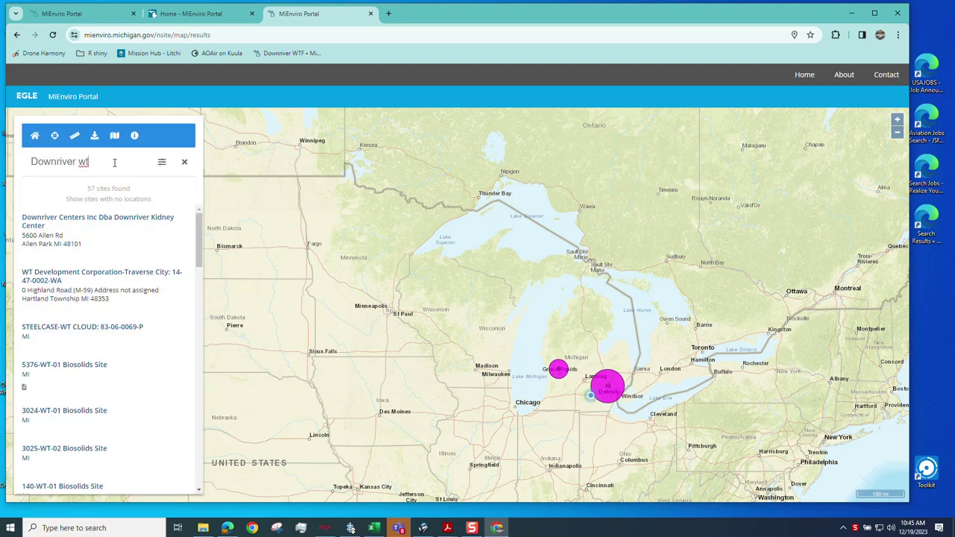
pyautogui.write('p')
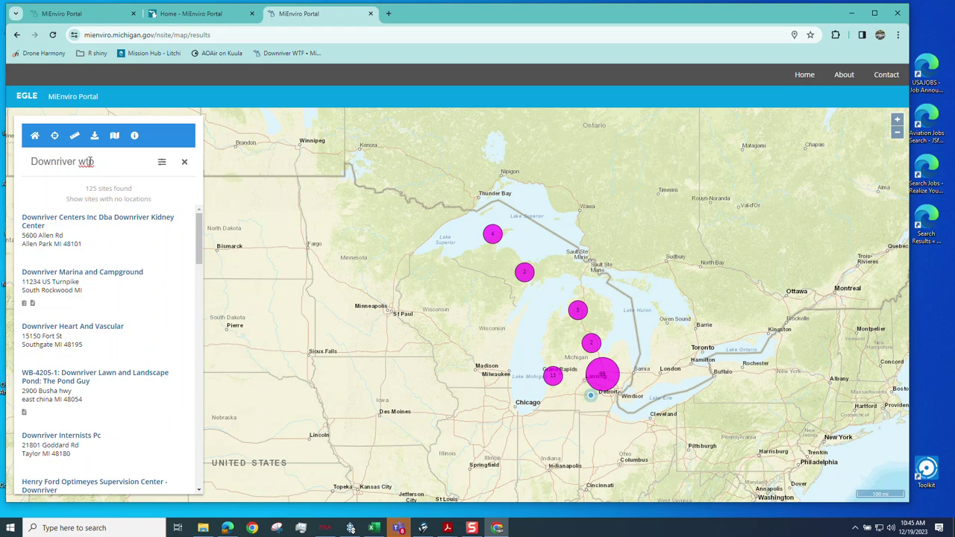
pyautogui.press('BackSpace')
pyautogui.write('f')
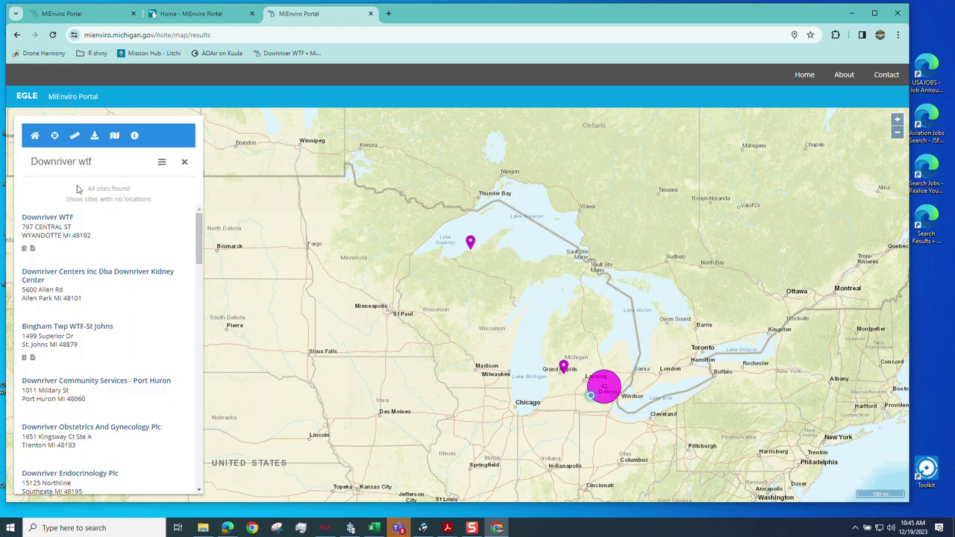
# - Open the Downriver WTF site details and list its 2,446 documents
pyautogui.click(49, 221)
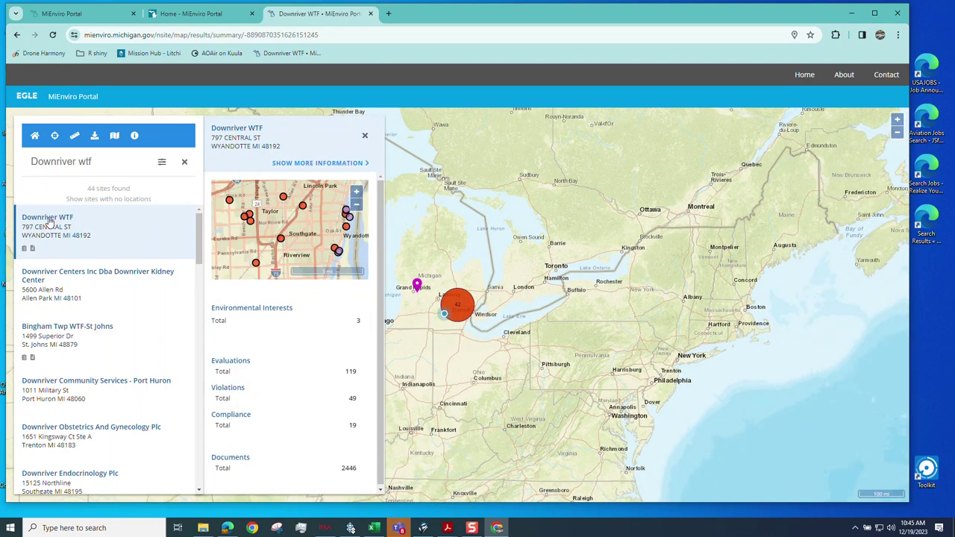
pyautogui.click(230, 460)
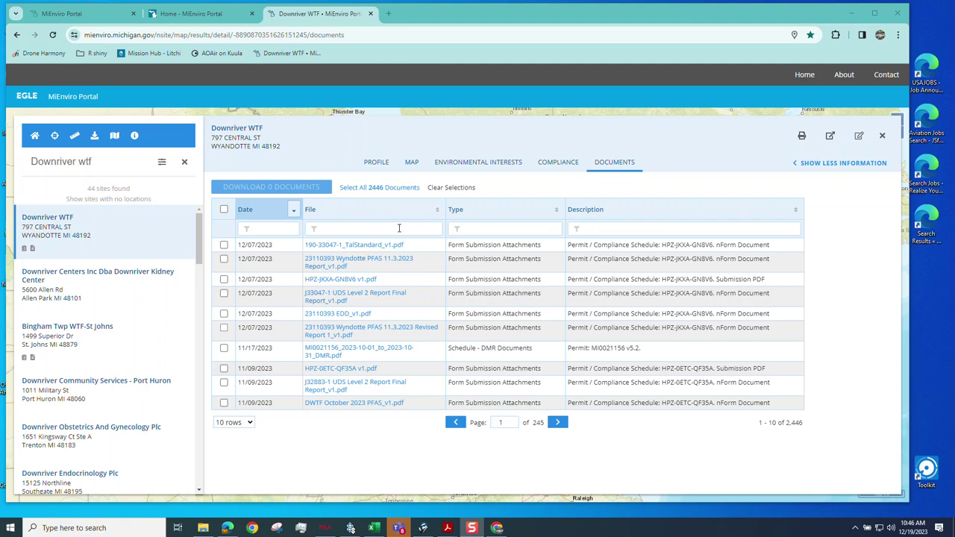
# - Filter the File column to BASF and show 20 documents per page
pyautogui.click(343, 229)
pyautogui.write('BASF')
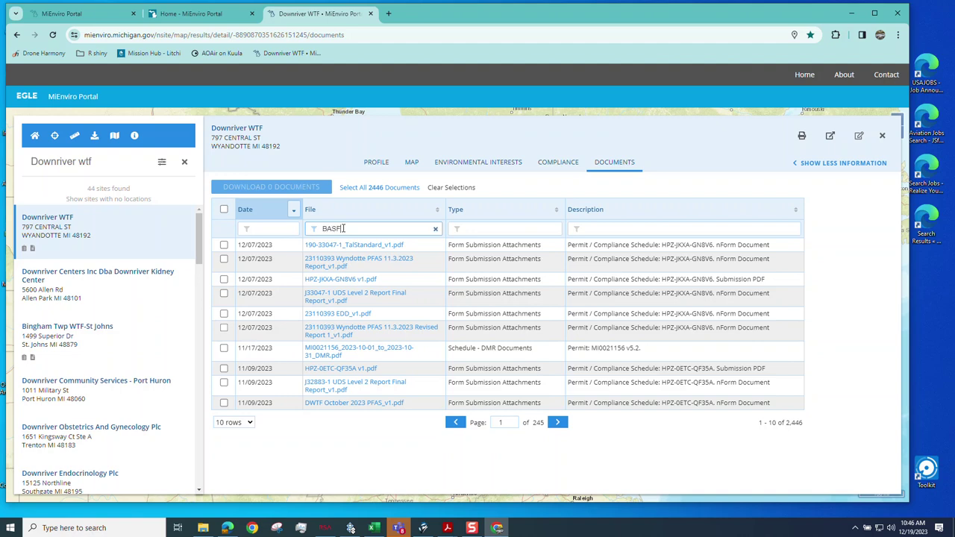
pyautogui.press('Return')
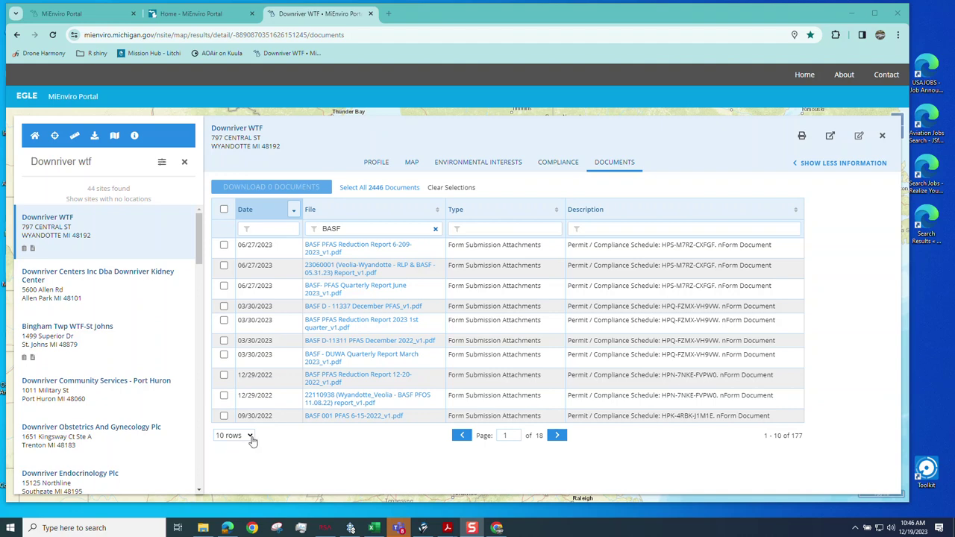
pyautogui.click(249, 436)
pyautogui.click(229, 466)
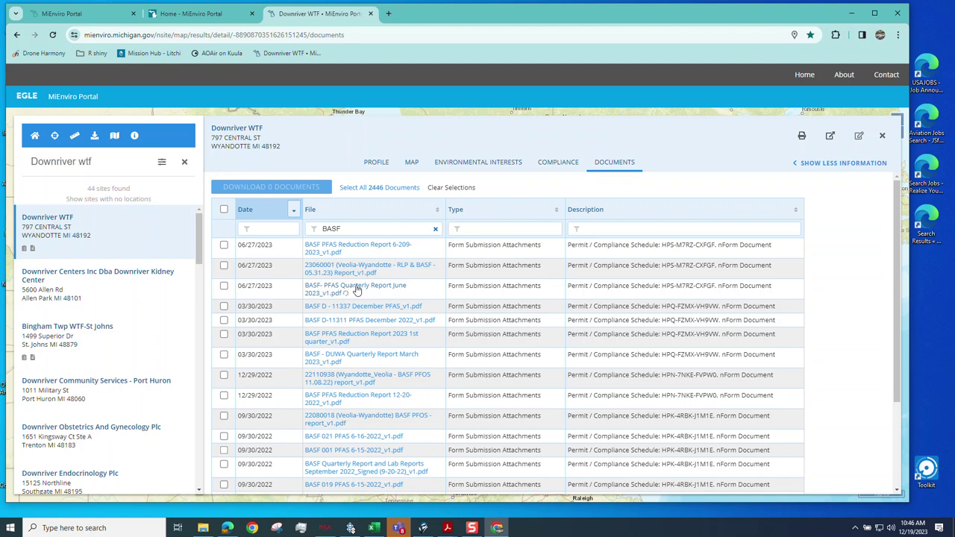
# - Download the BASF- PFAS Quarterly Report June 2023 and open the PDF in Adobe Acrobat
pyautogui.click(357, 291)
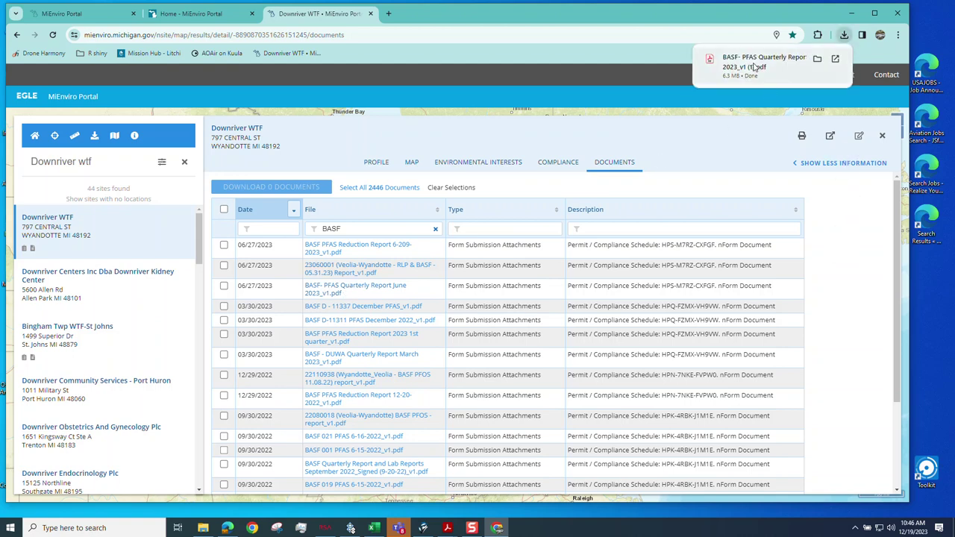
pyautogui.click(818, 63)
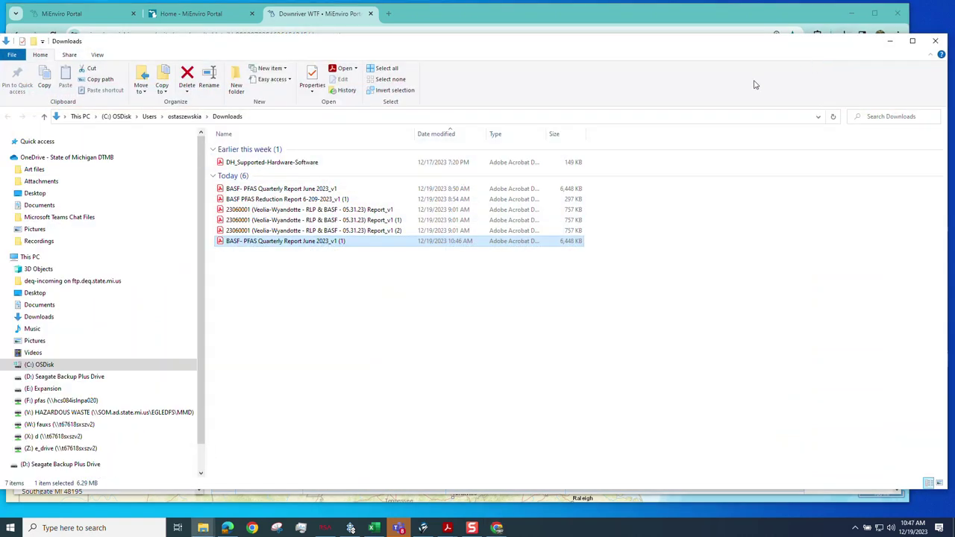
pyautogui.rightClick(267, 247)
pyautogui.click(206, 250)
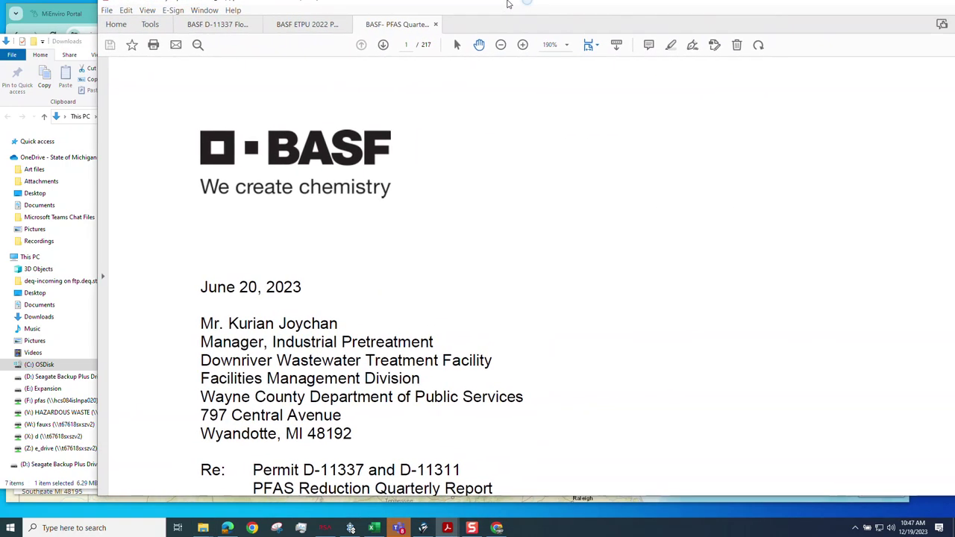
# - Zoom the report out to 75.5% and scroll down through its pages
pyautogui.click(409, 52)
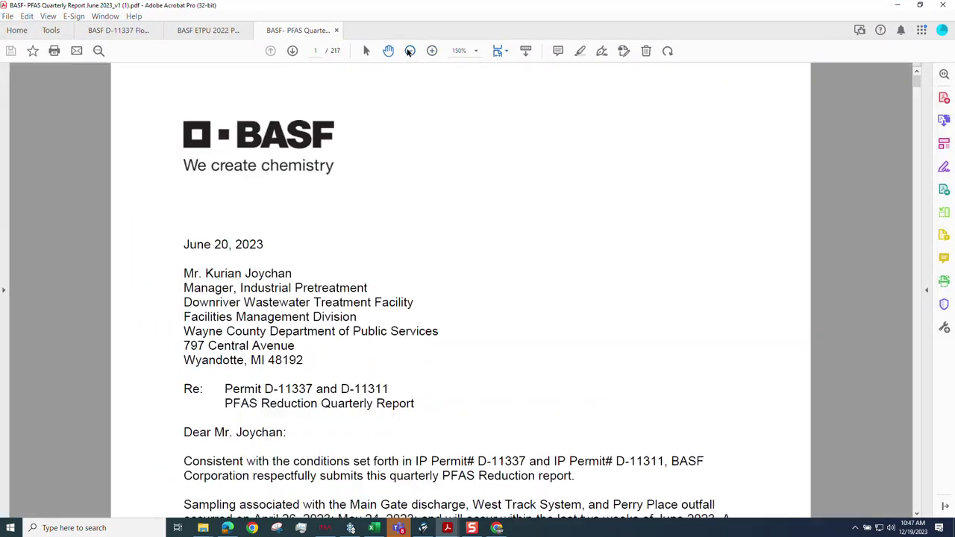
pyautogui.click(410, 52)
pyautogui.scroll(-5, 426, 95)
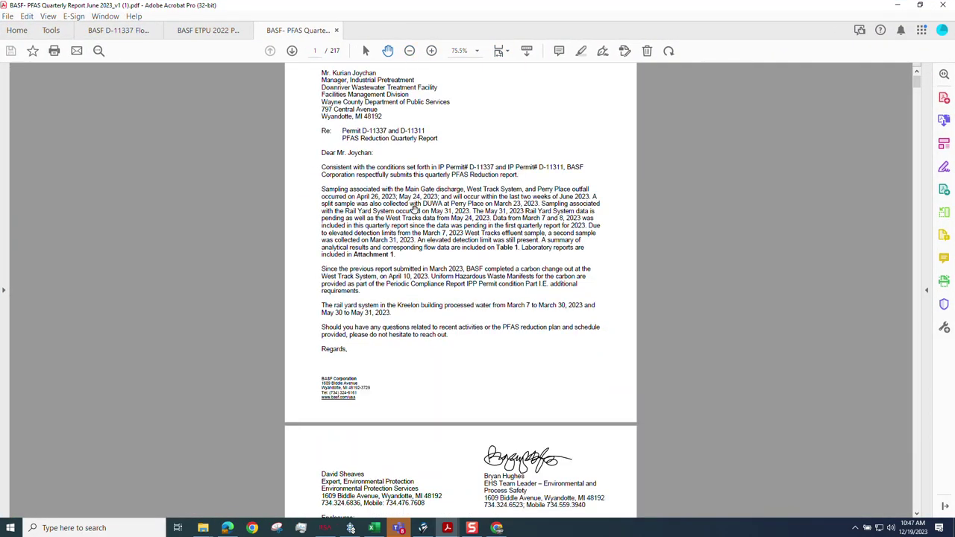
pyautogui.scroll(-5, 418, 149)
pyautogui.scroll(-5, 413, 214)
pyautogui.scroll(-5, 413, 213)
pyautogui.scroll(-5, 413, 214)
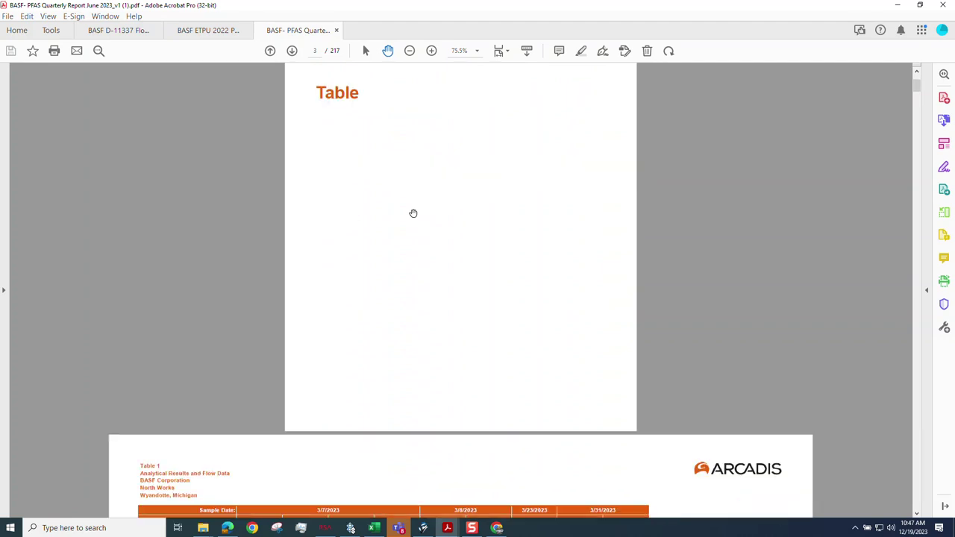
pyautogui.scroll(-4, 414, 213)
pyautogui.scroll(-1, 413, 213)
pyautogui.scroll(-2, 413, 214)
pyautogui.scroll(-1, 413, 214)
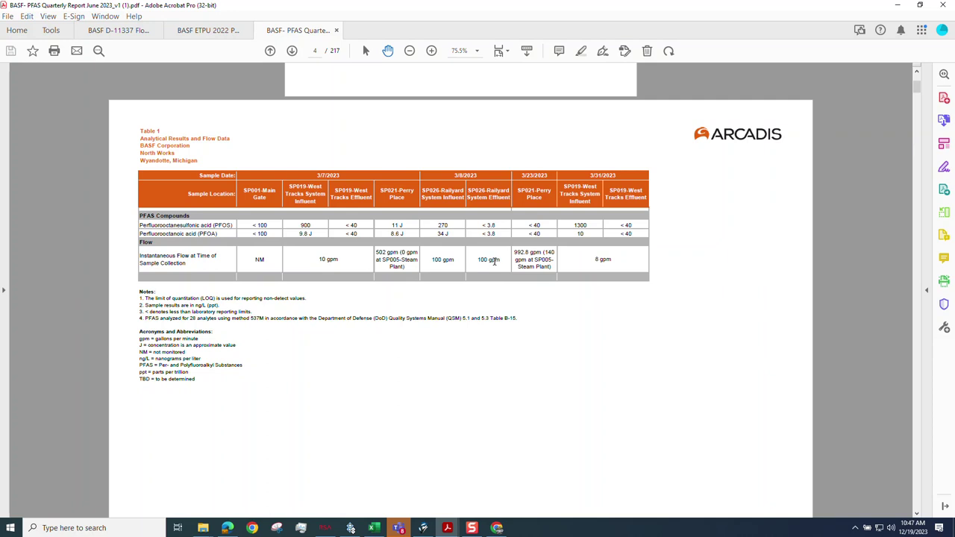
# - Review Table 1's PFOS/PFOA results, then minimize Acrobat and File Explorer
pyautogui.scroll(-1, 564, 260)
pyautogui.scroll(-4, 563, 260)
pyautogui.scroll(-5, 564, 260)
pyautogui.scroll(-1, 563, 260)
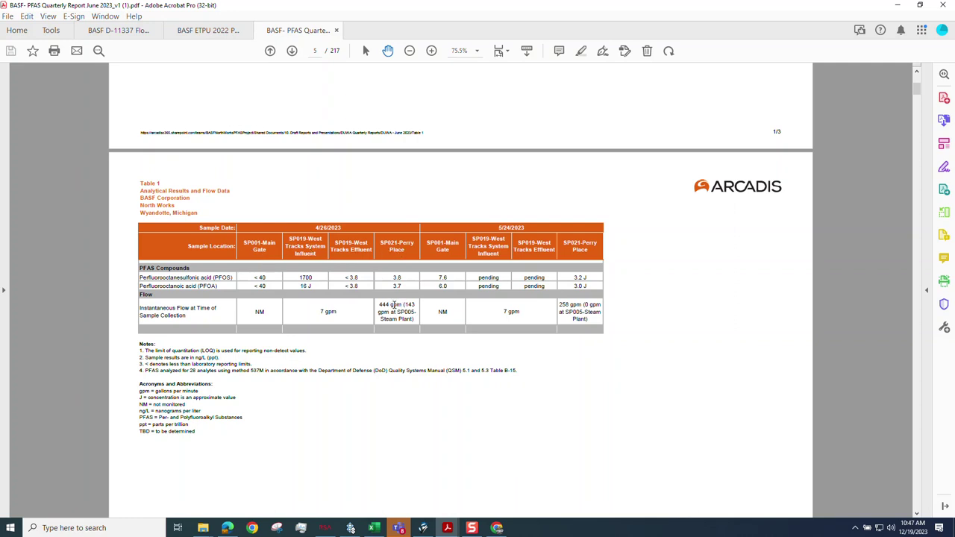
pyautogui.scroll(-5, 381, 336)
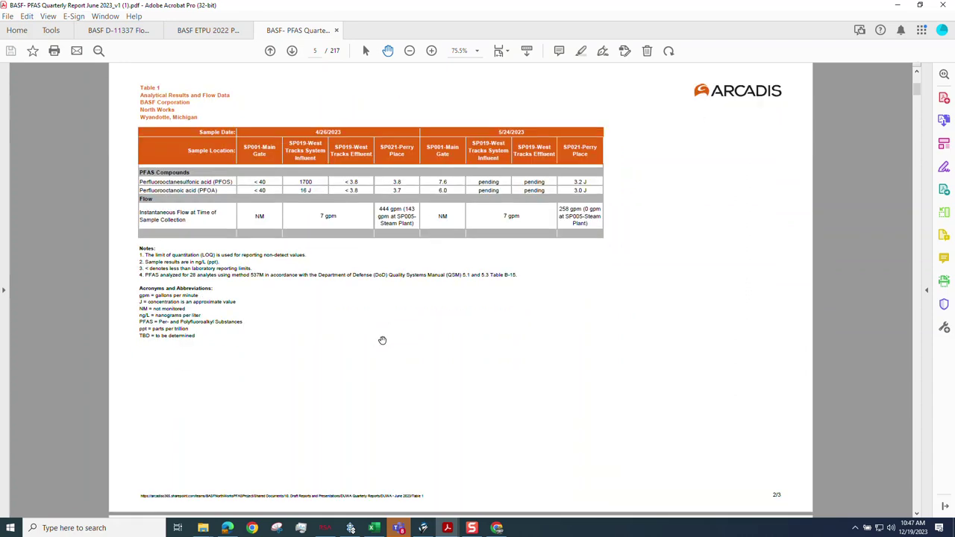
pyautogui.scroll(4, 382, 340)
pyautogui.scroll(6, 382, 340)
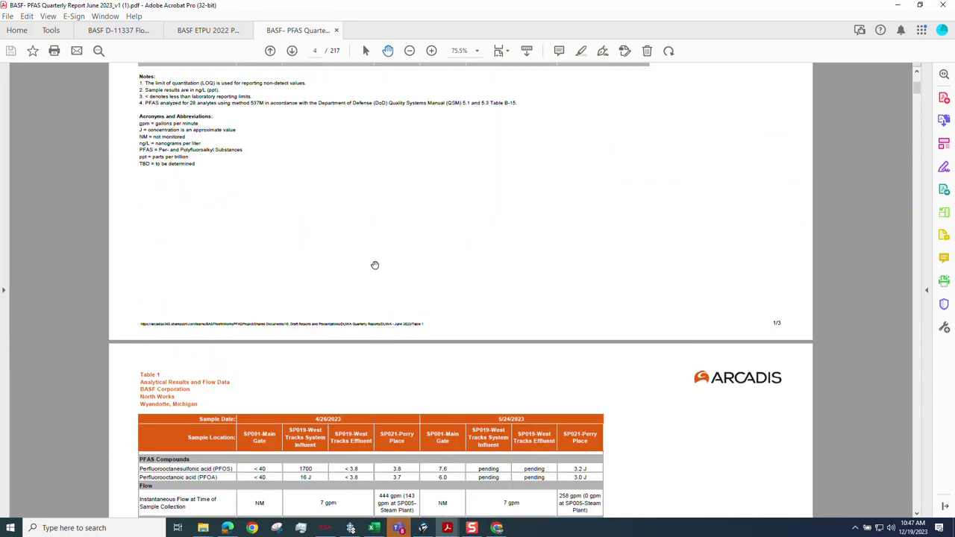
pyautogui.click(897, 6)
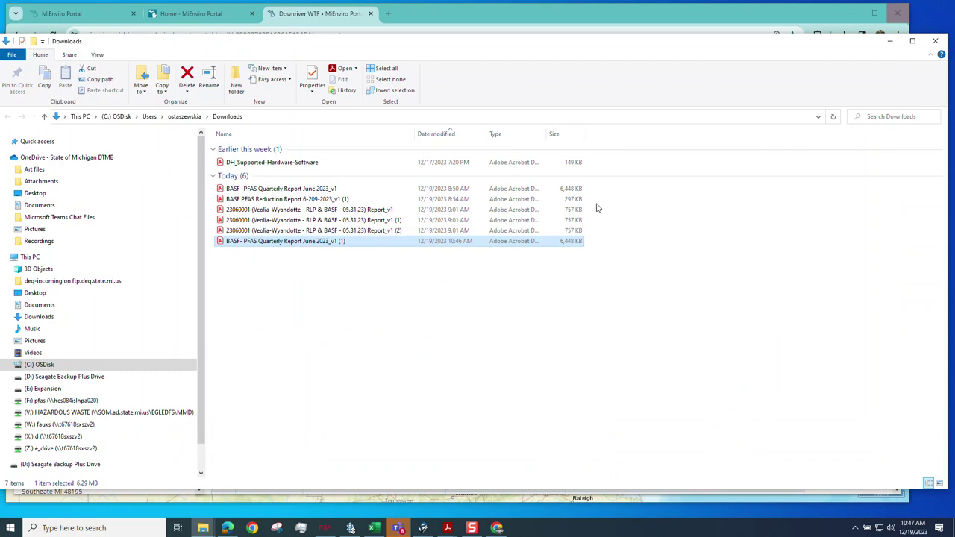
pyautogui.click(890, 42)
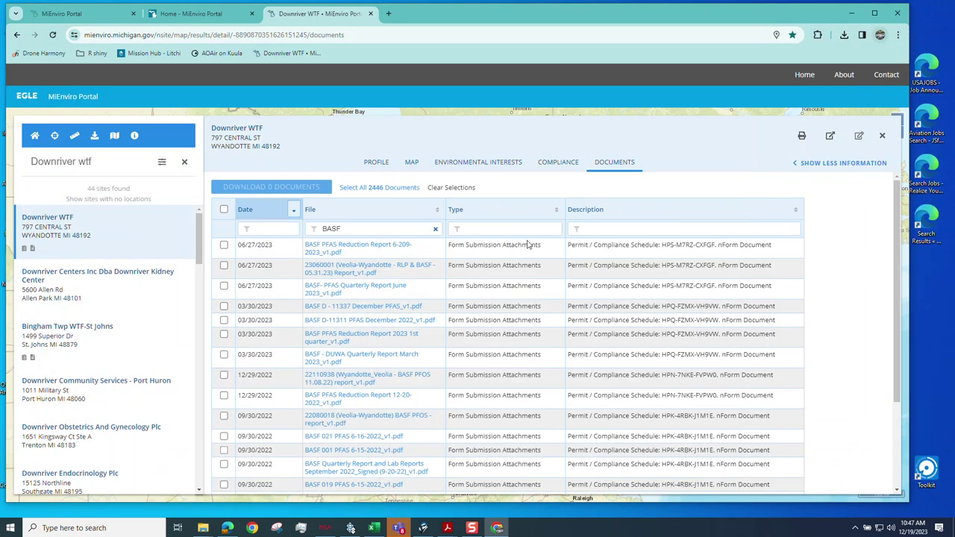